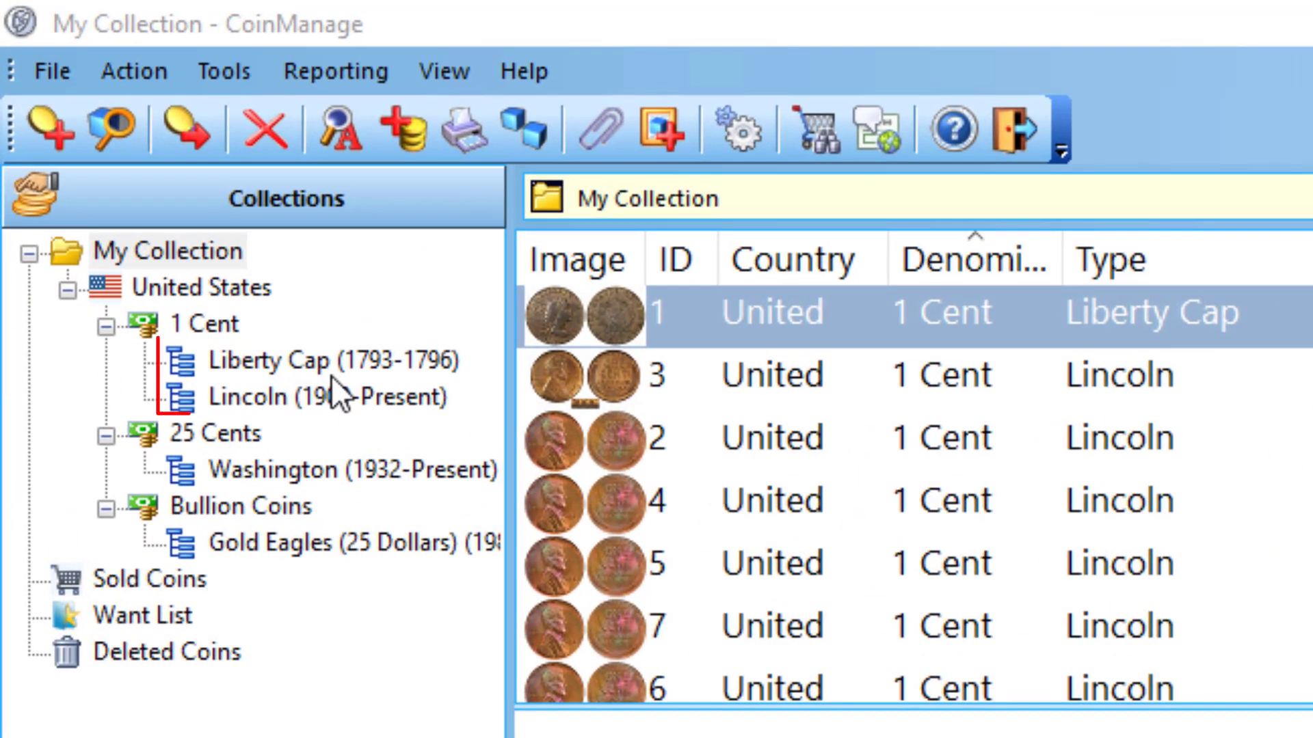
- Filter the collection to the Liberty Cap (1793-1796) 1 Cent coins under United States
click(109, 120)
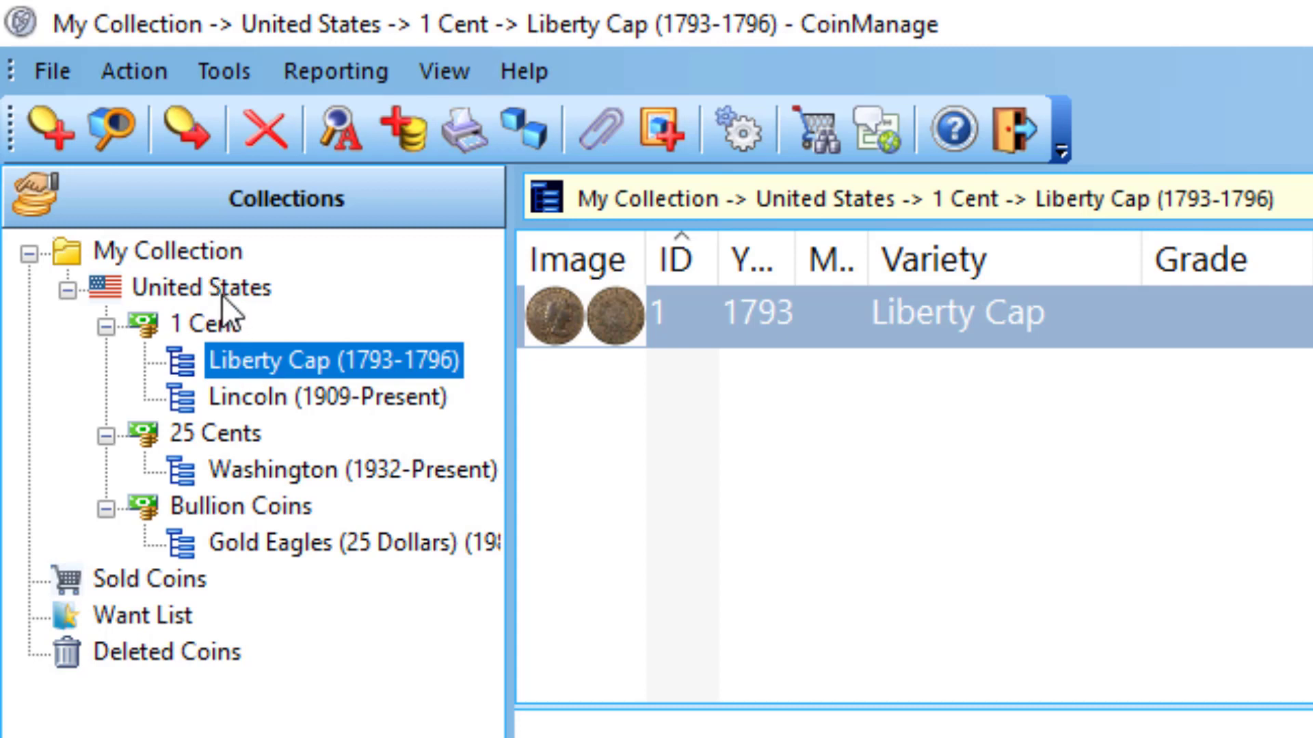
- Open the Coin Database Editor and select United States > Bullion Coins to list its types
click(232, 68)
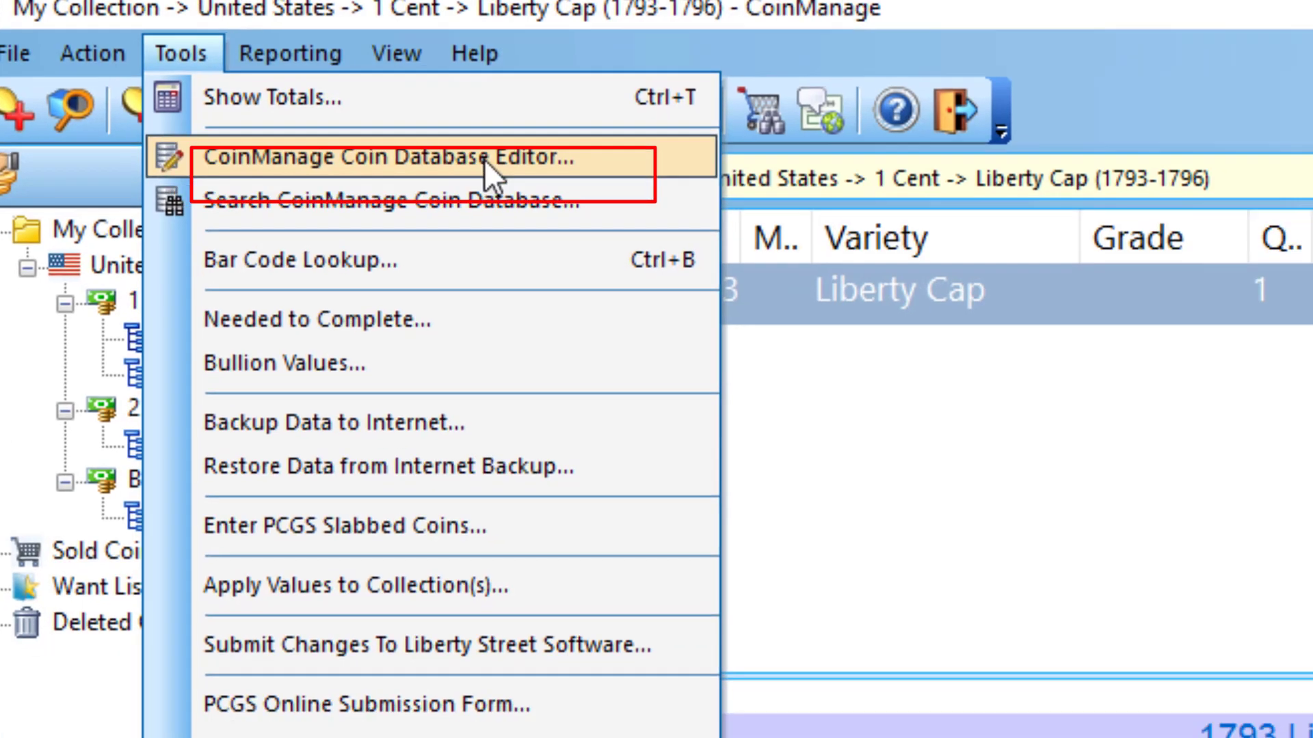
click(533, 179)
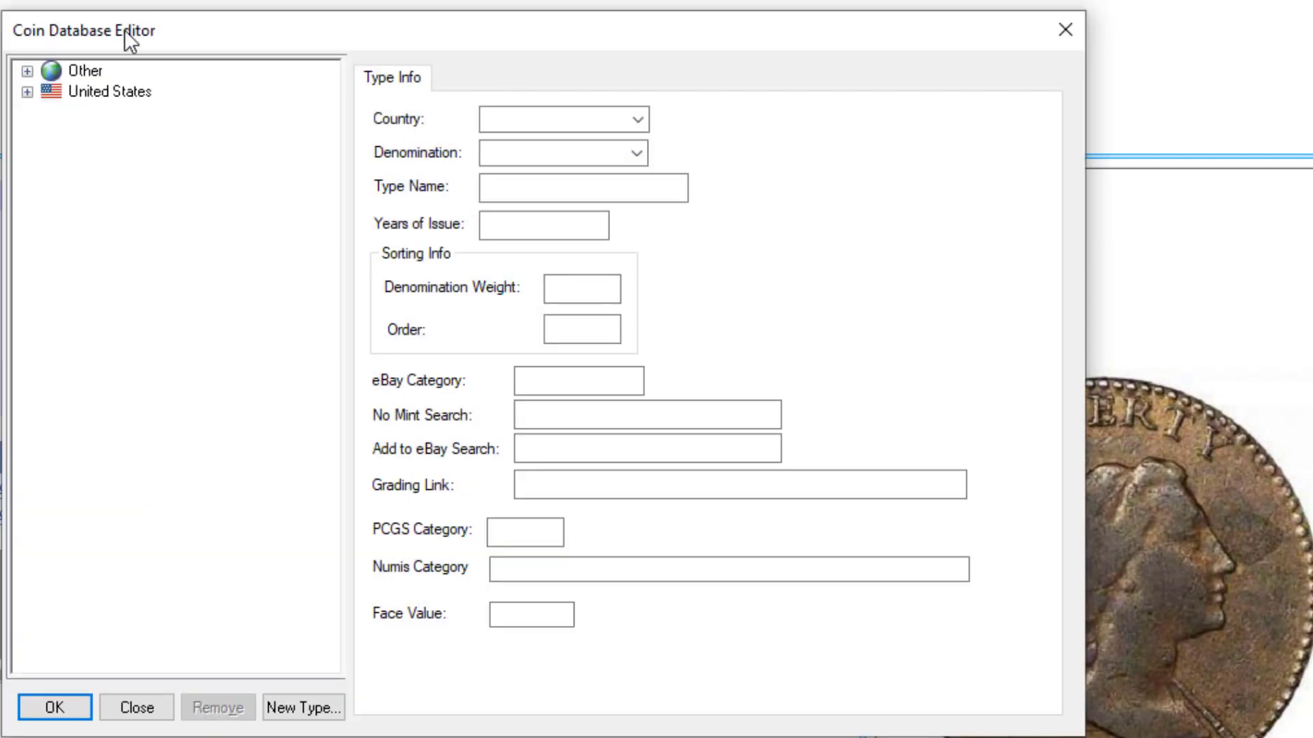
click(28, 92)
drag(352, 203, 358, 142)
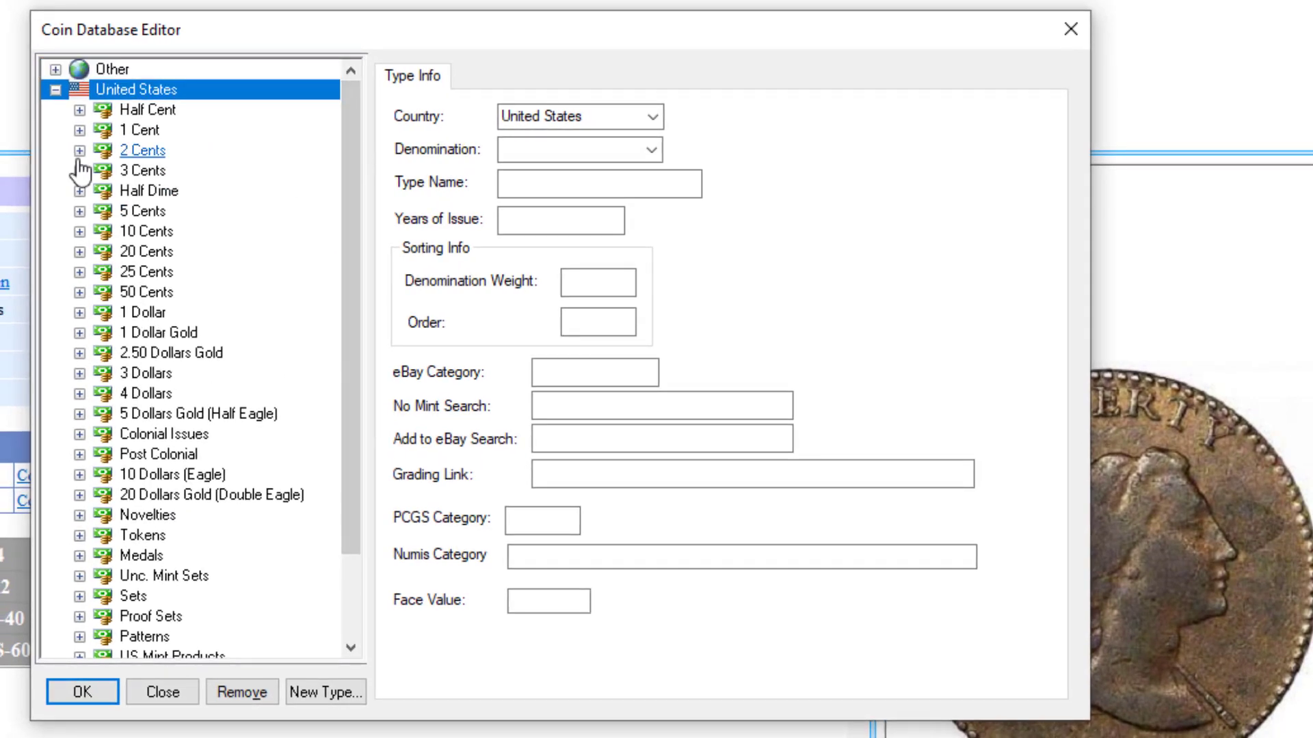
drag(351, 304, 346, 452)
click(79, 616)
click(148, 234)
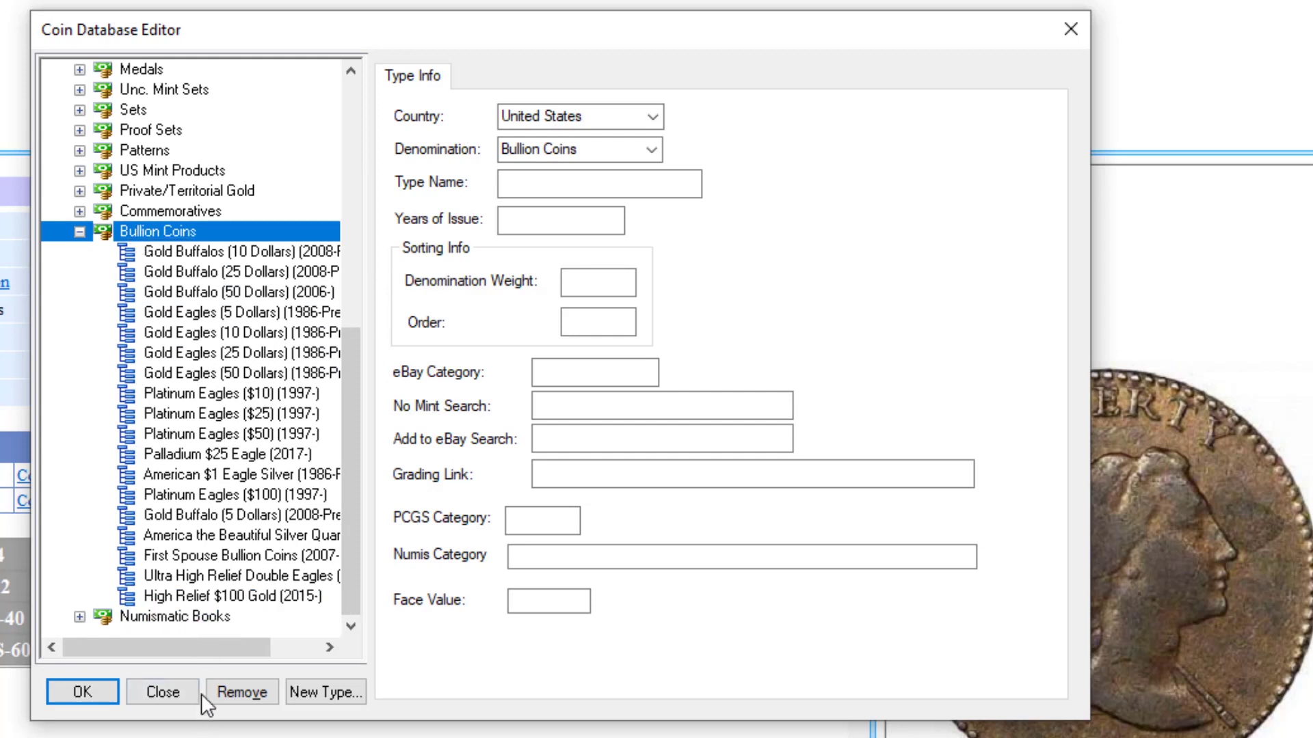
- Create a new Bullion Coins type named 'World Palladium Coins'
click(322, 698)
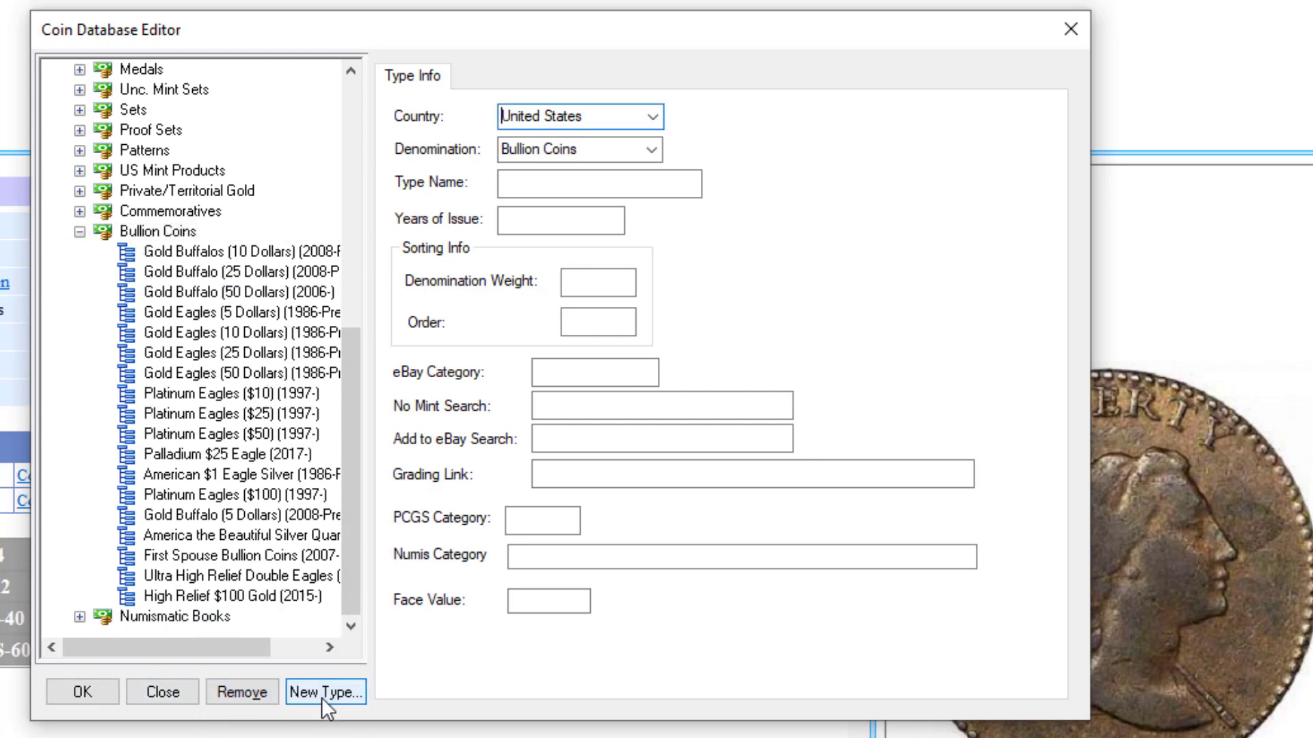
click(539, 188)
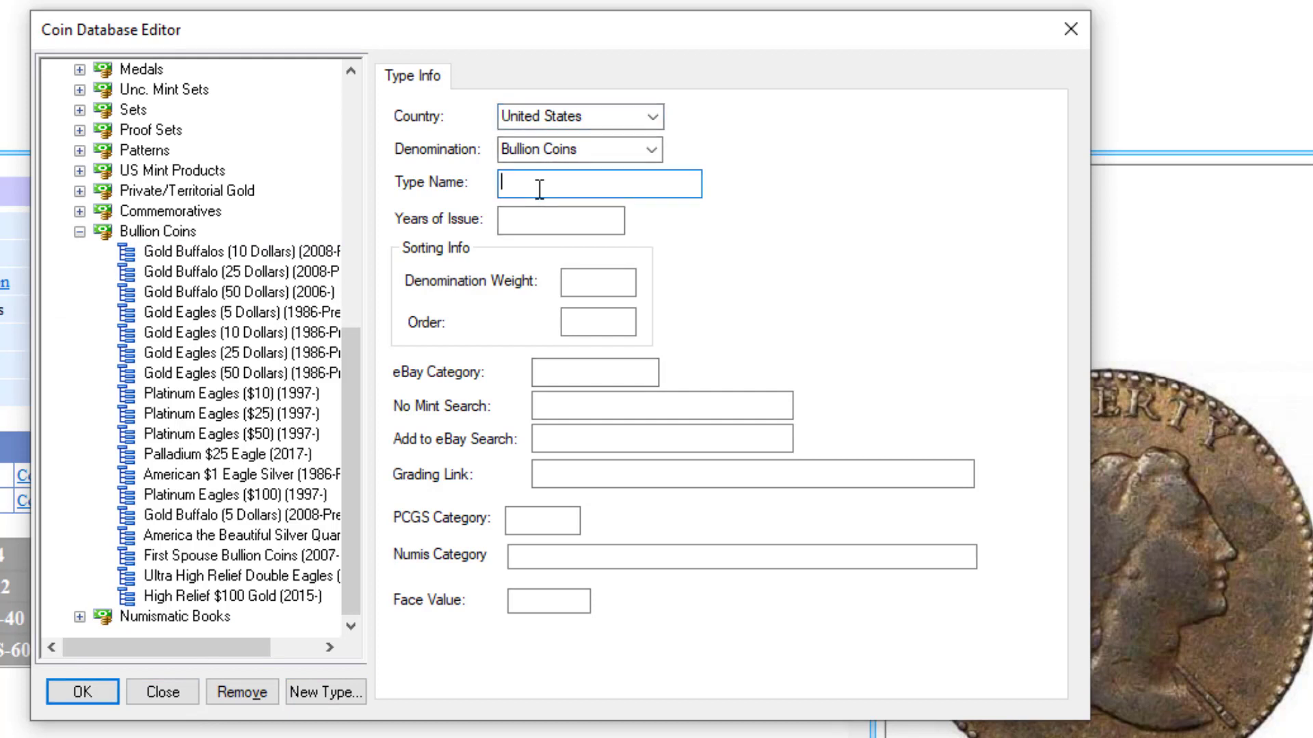
text(Wo)
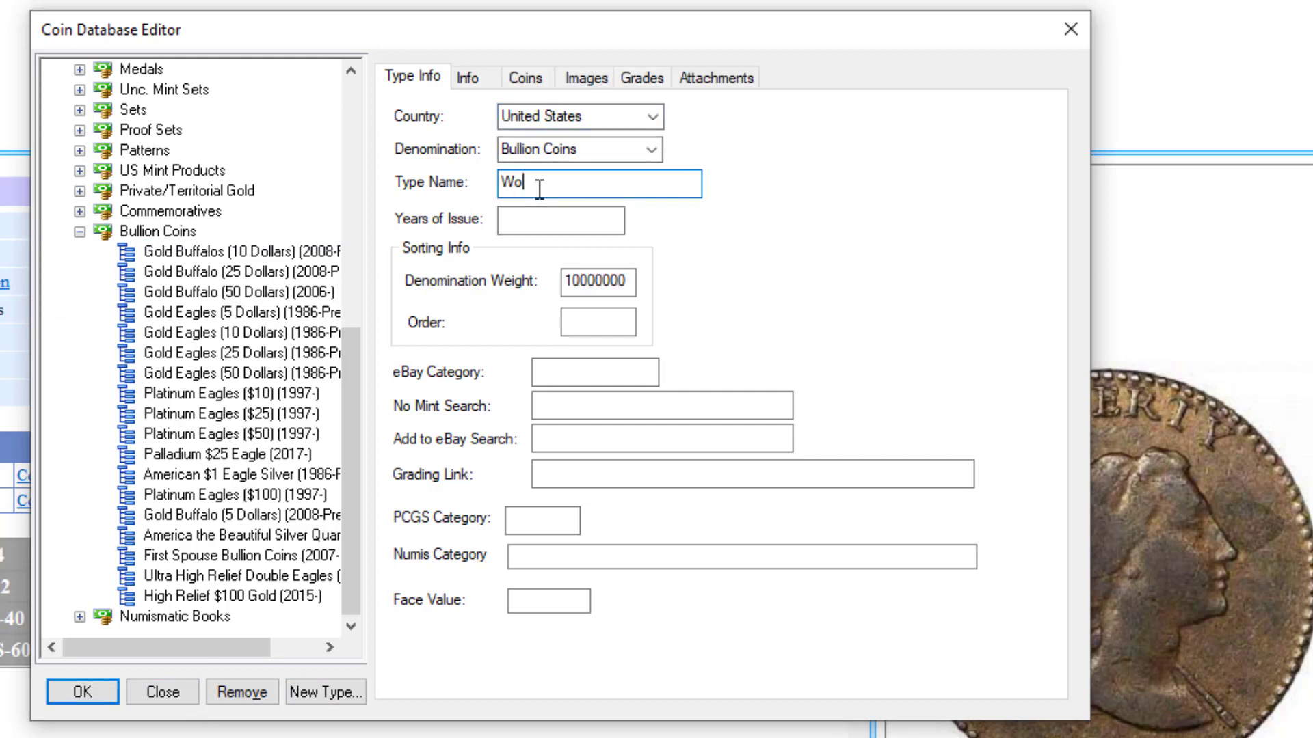
text(rld P)
key(BackSpace)
key(BackSpace)
text(Palladium Coins)
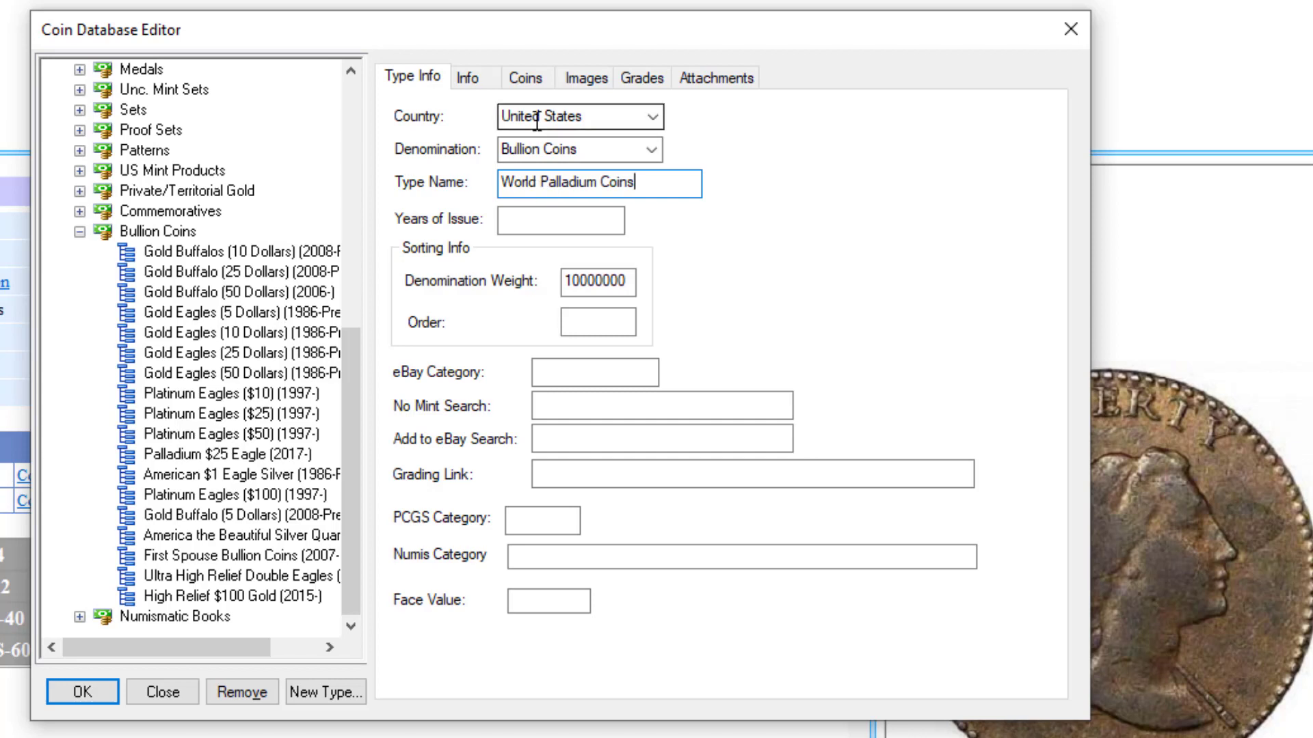
click(540, 226)
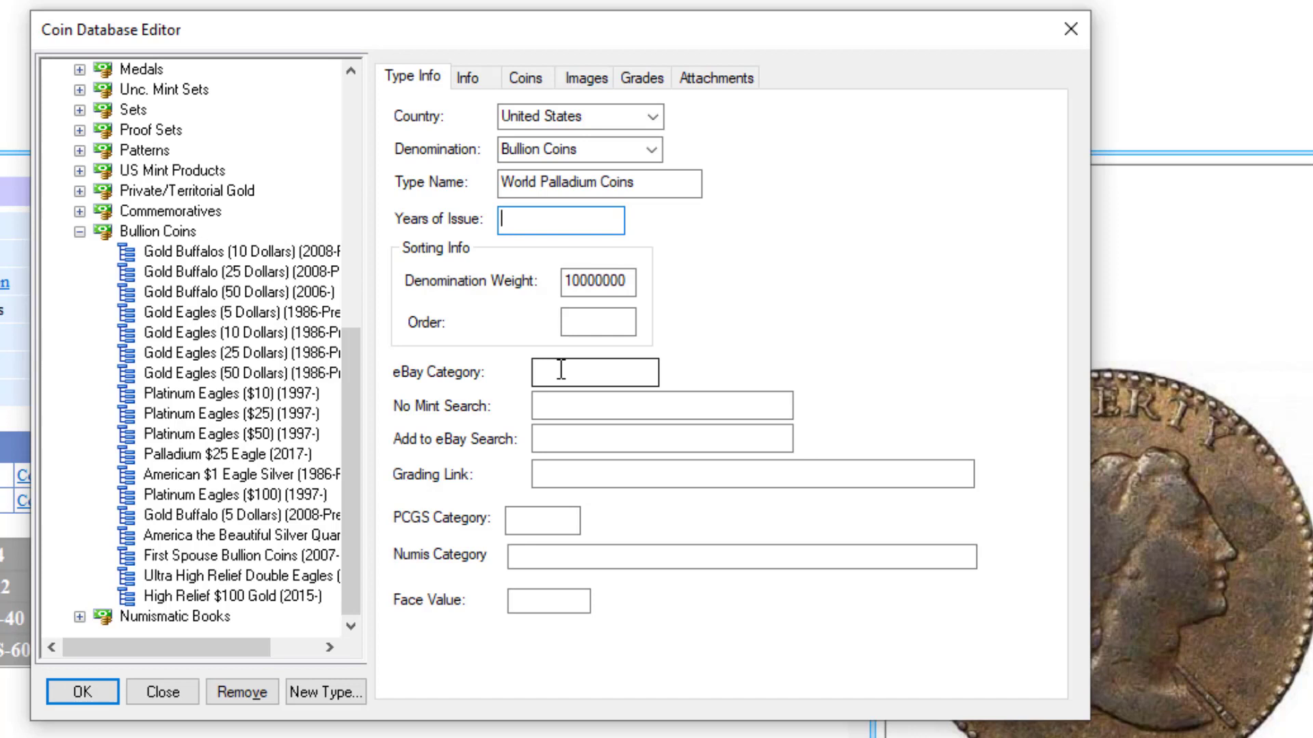
- Add the variety '1 oz Credit Suisse Palladium Bar' to the type's coin list
click(526, 78)
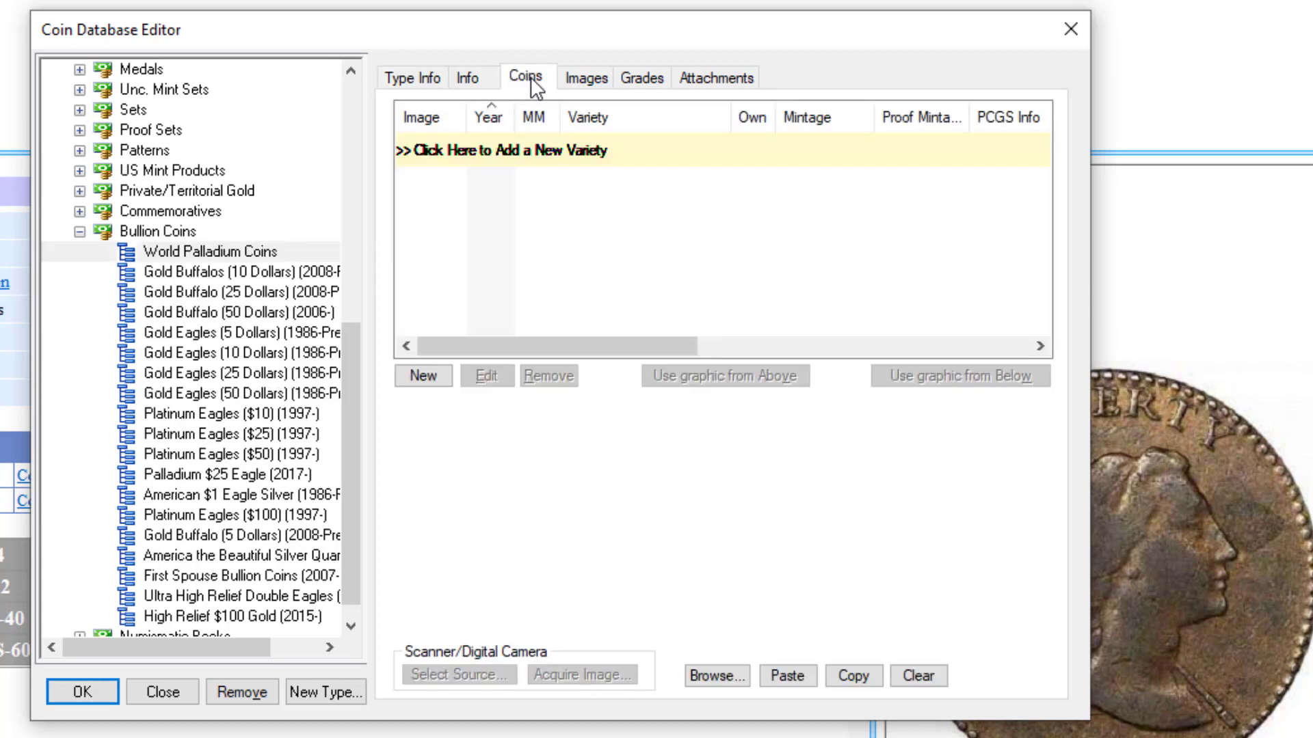
click(618, 149)
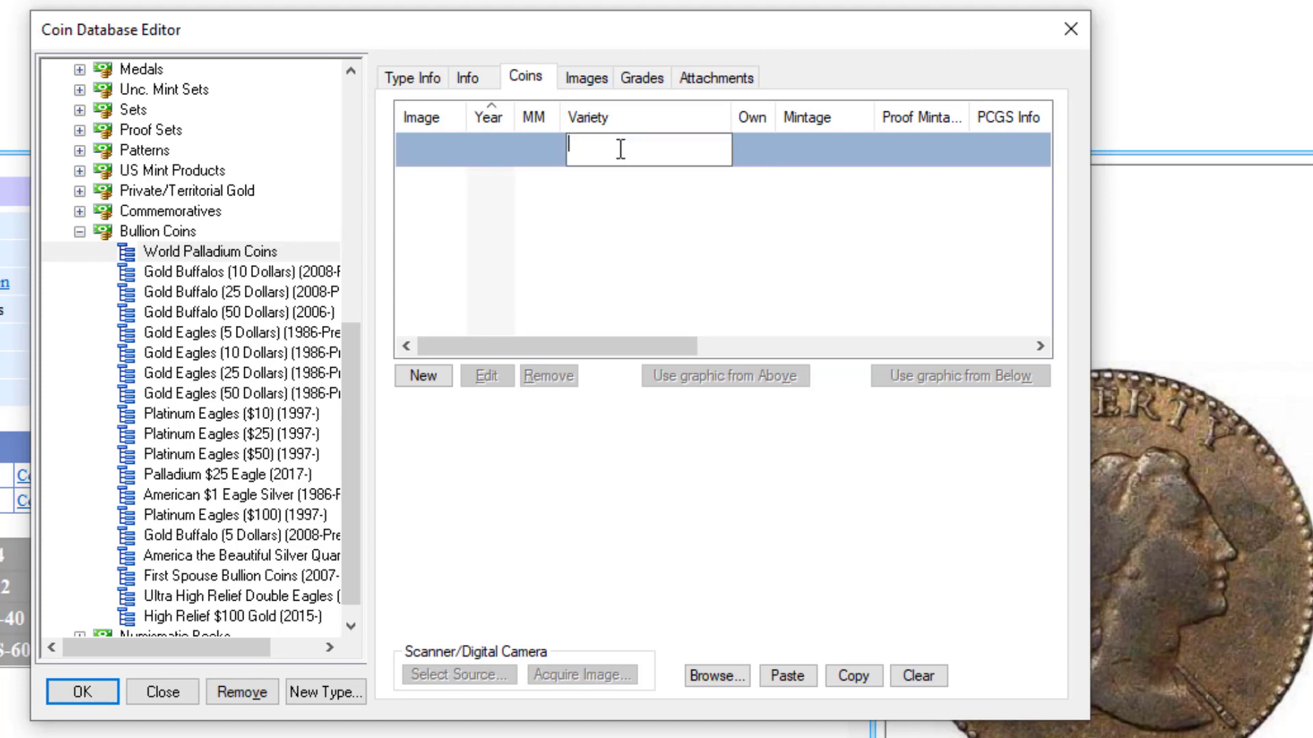
text(1 oz Credit Suisse Palladiu)
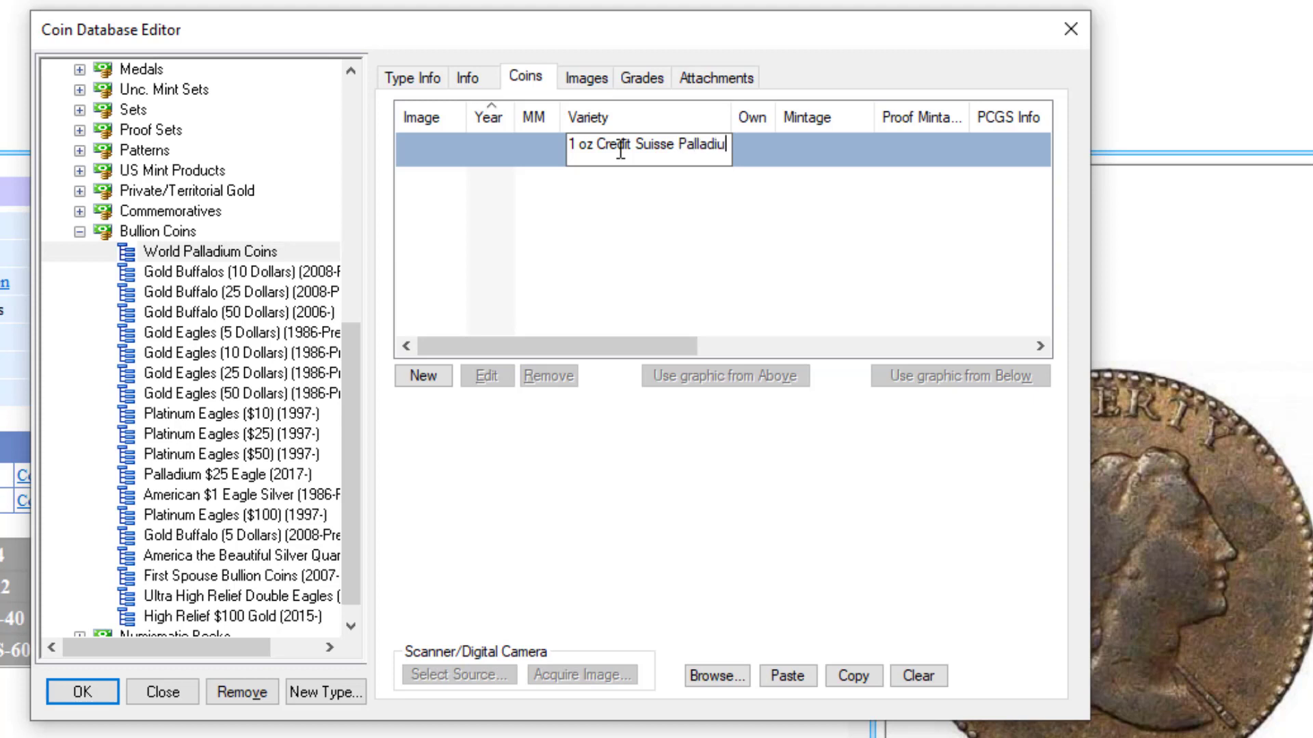
text(m Bar)
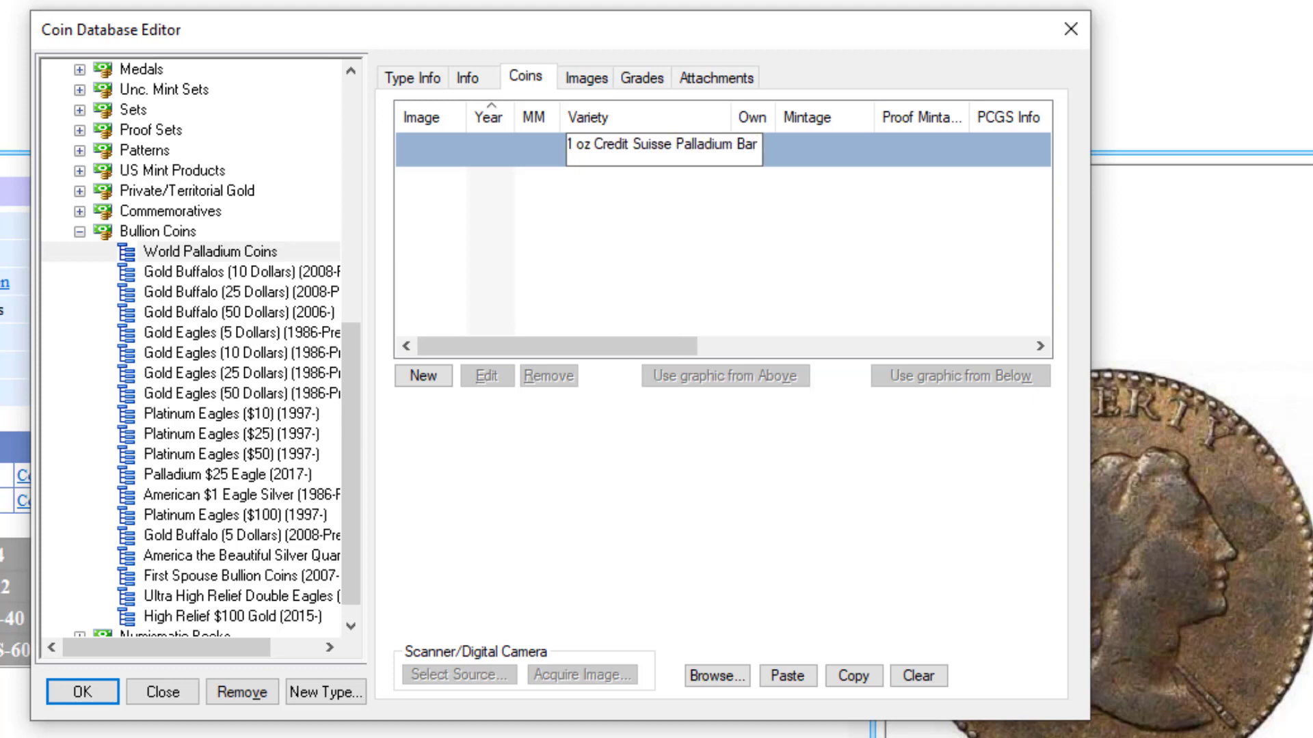
key(Return)
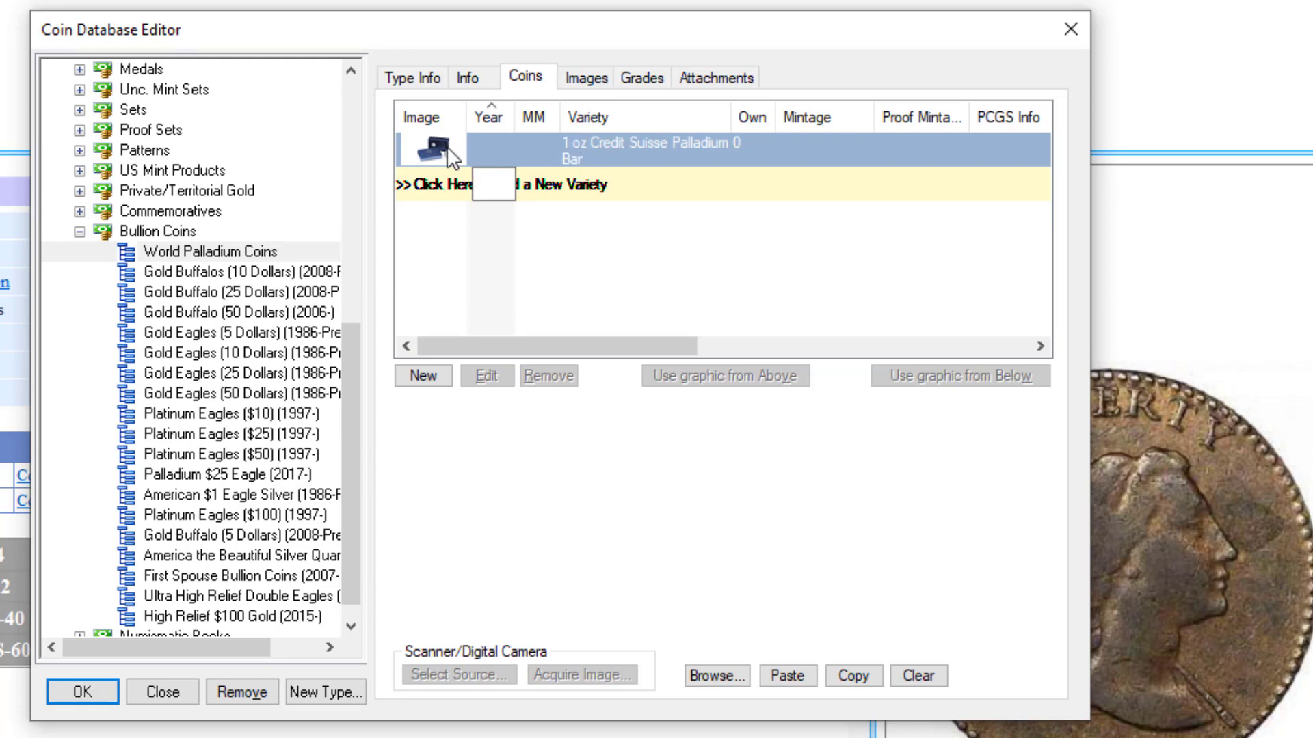
- Review the Type Info and Images tabs, then paste the copied palladium bar picture as the variety's image
click(432, 80)
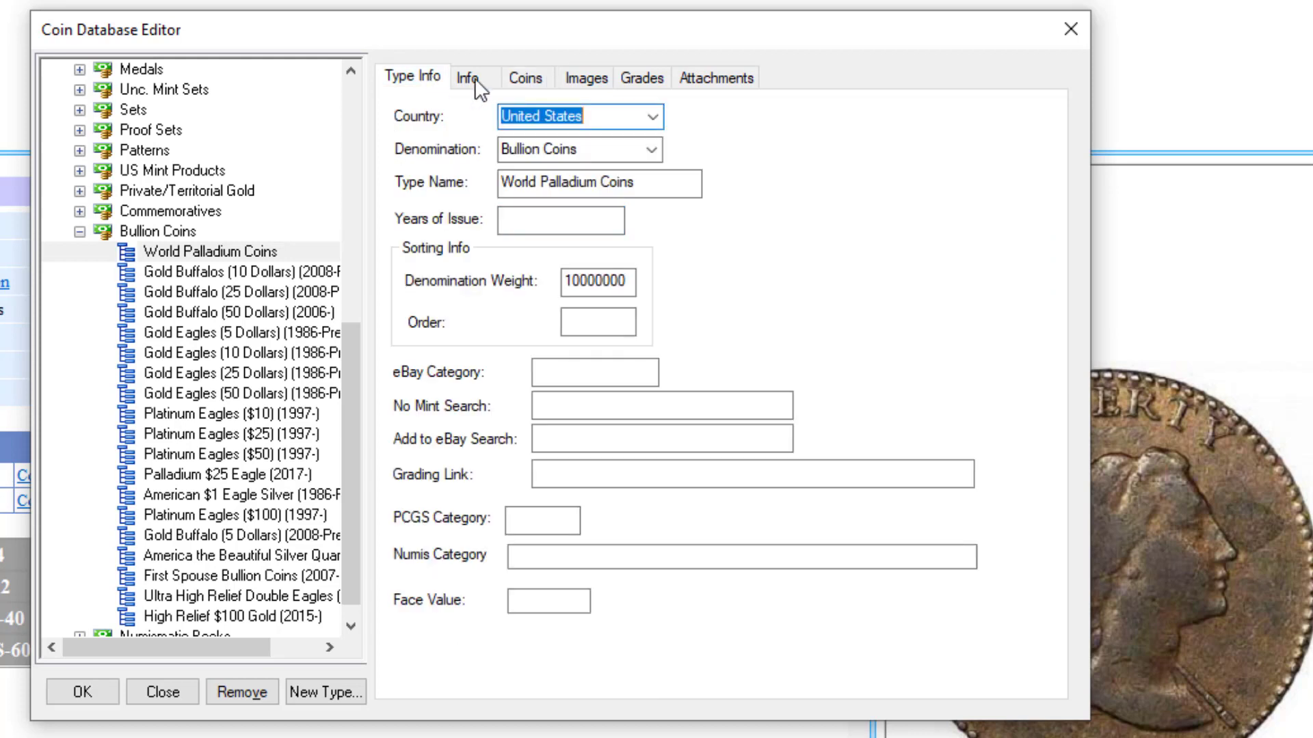
click(580, 77)
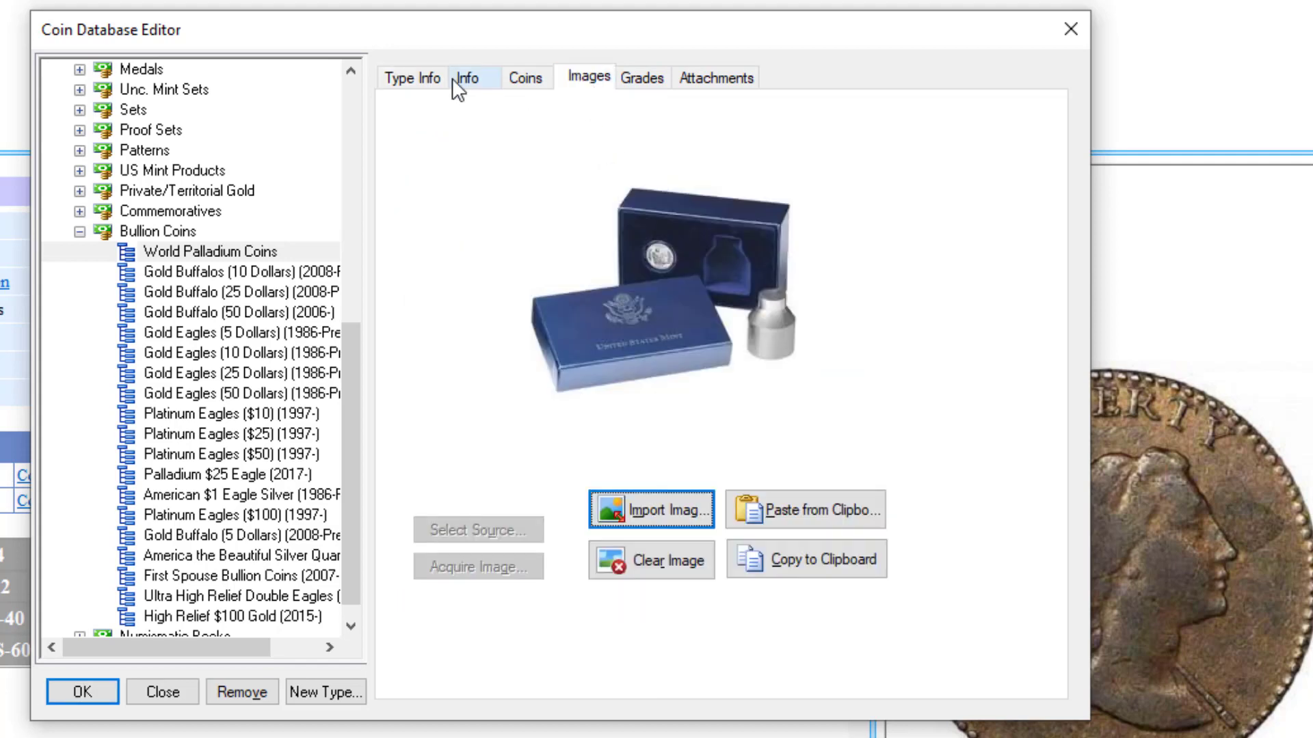
click(424, 77)
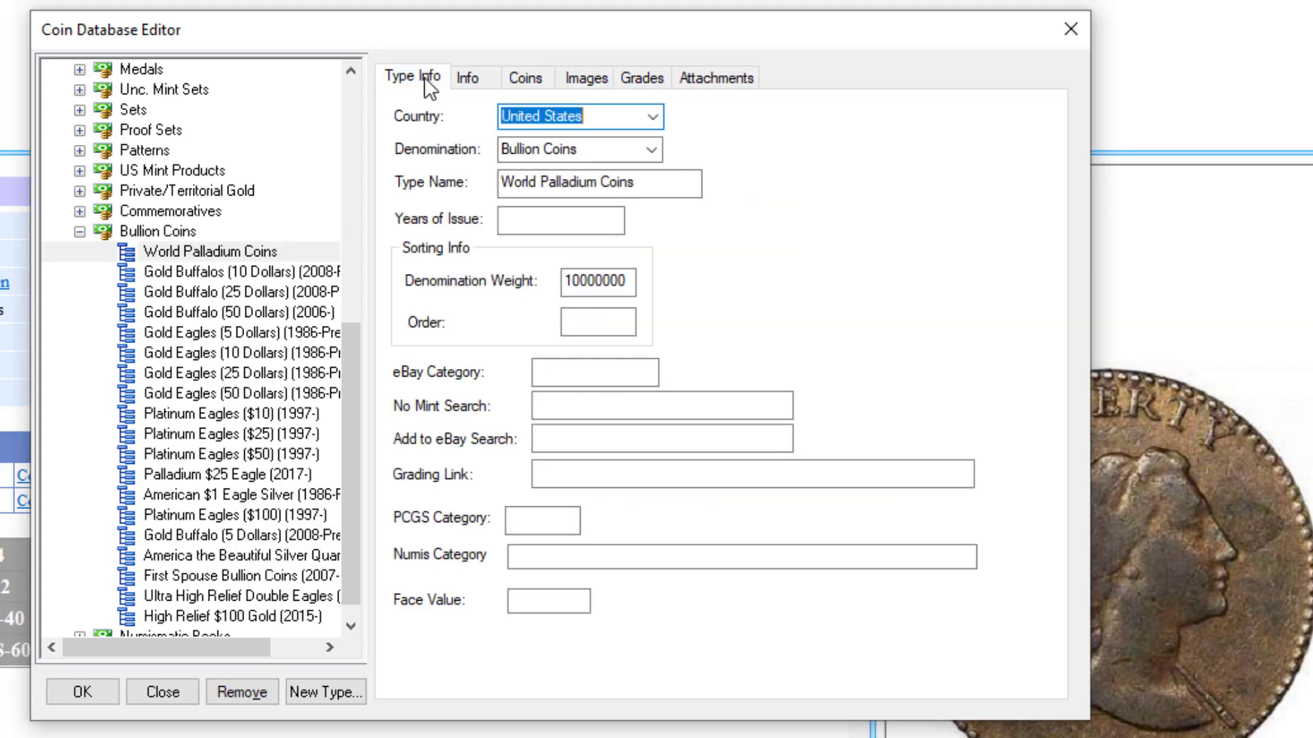
click(544, 77)
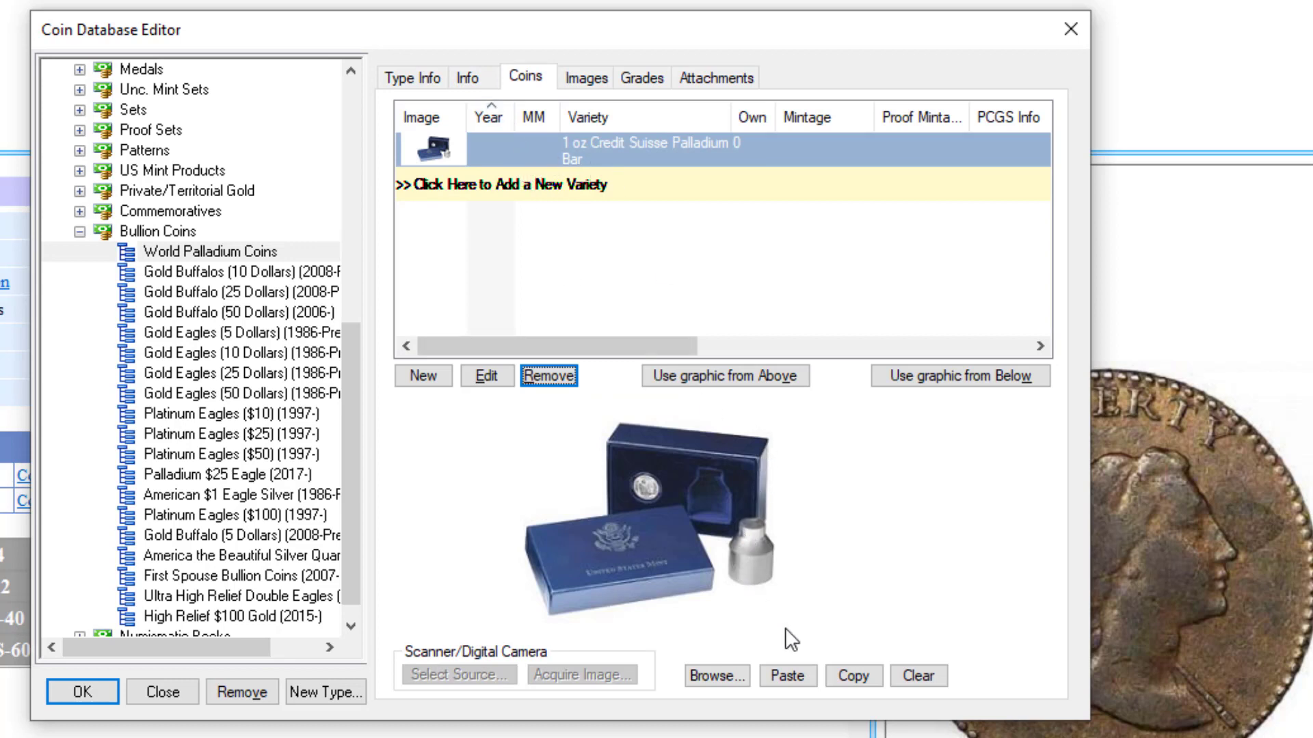
click(787, 676)
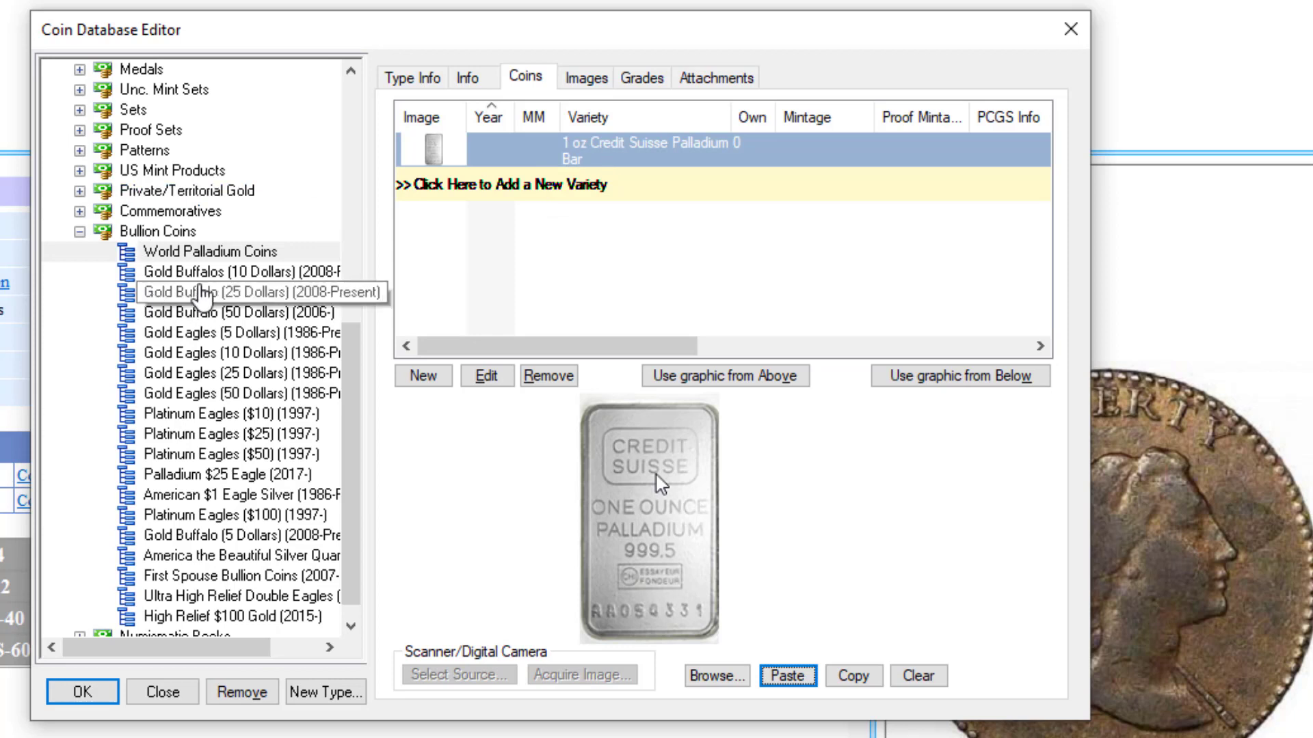
drag(617, 157, 211, 357)
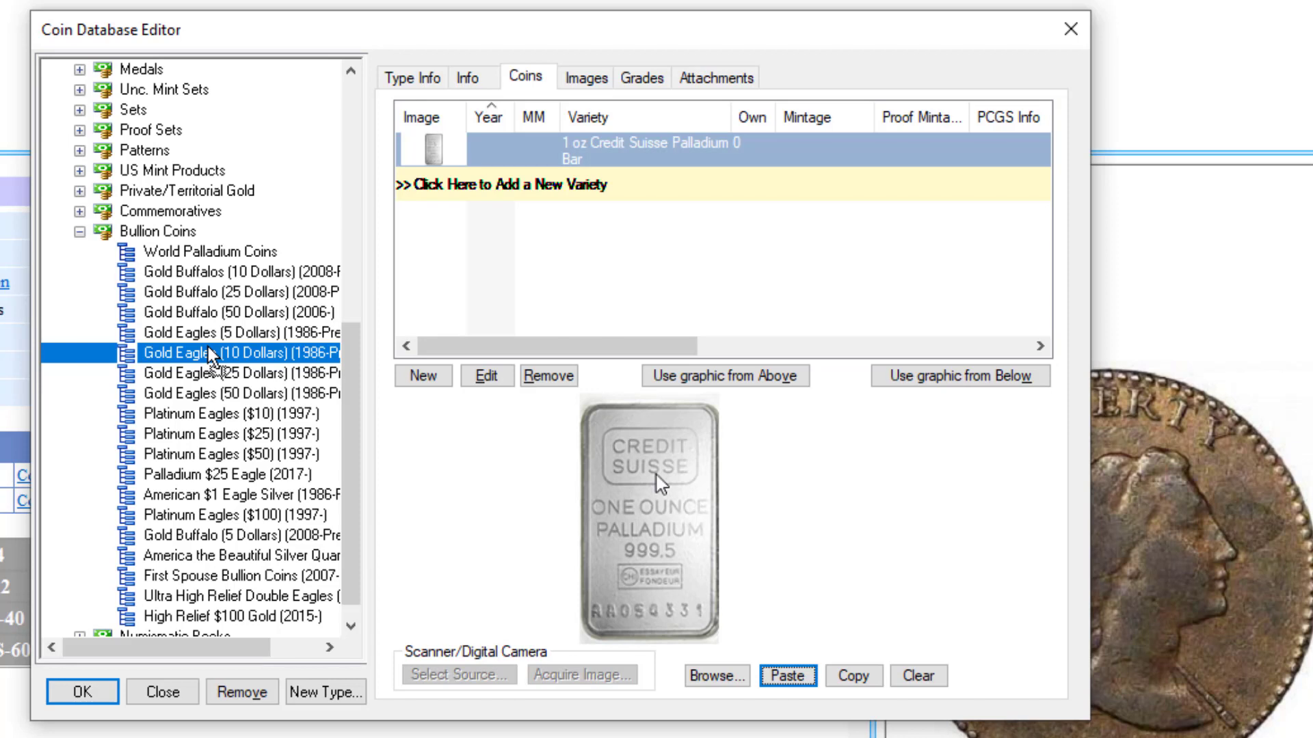
drag(212, 357, 582, 144)
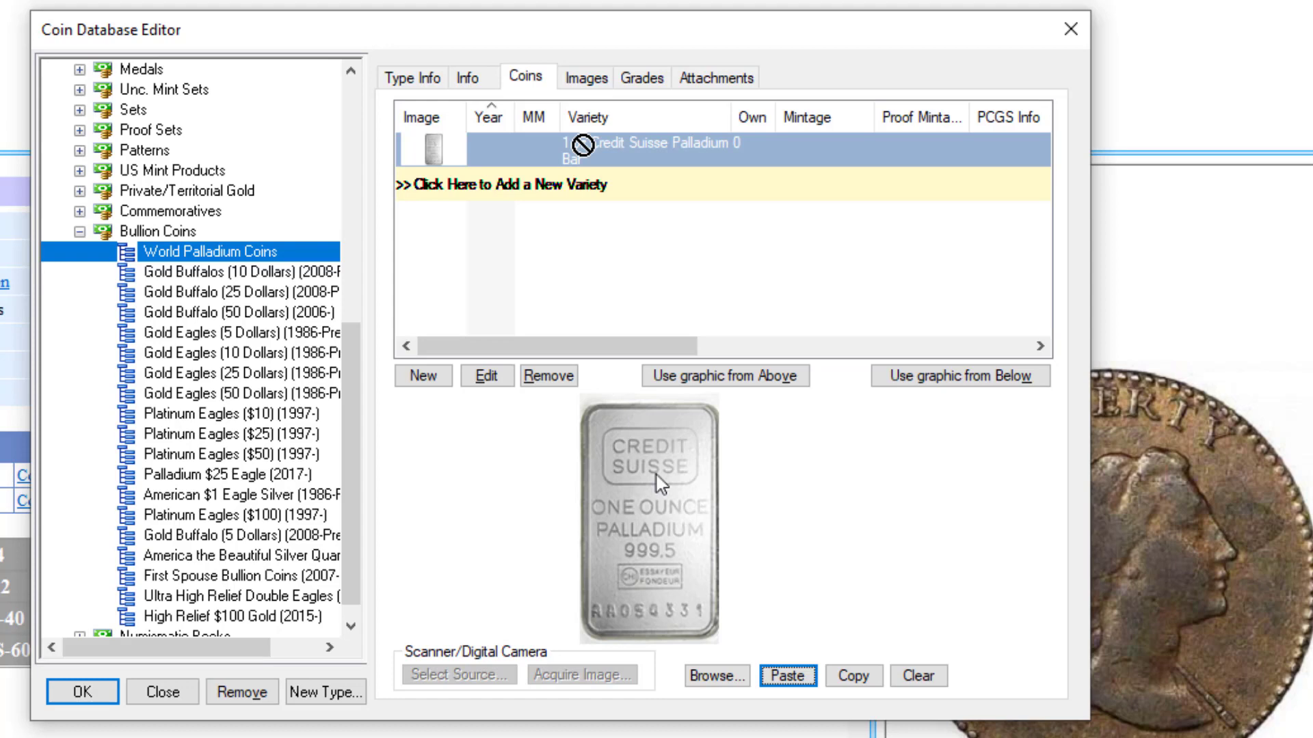
drag(582, 144, 579, 123)
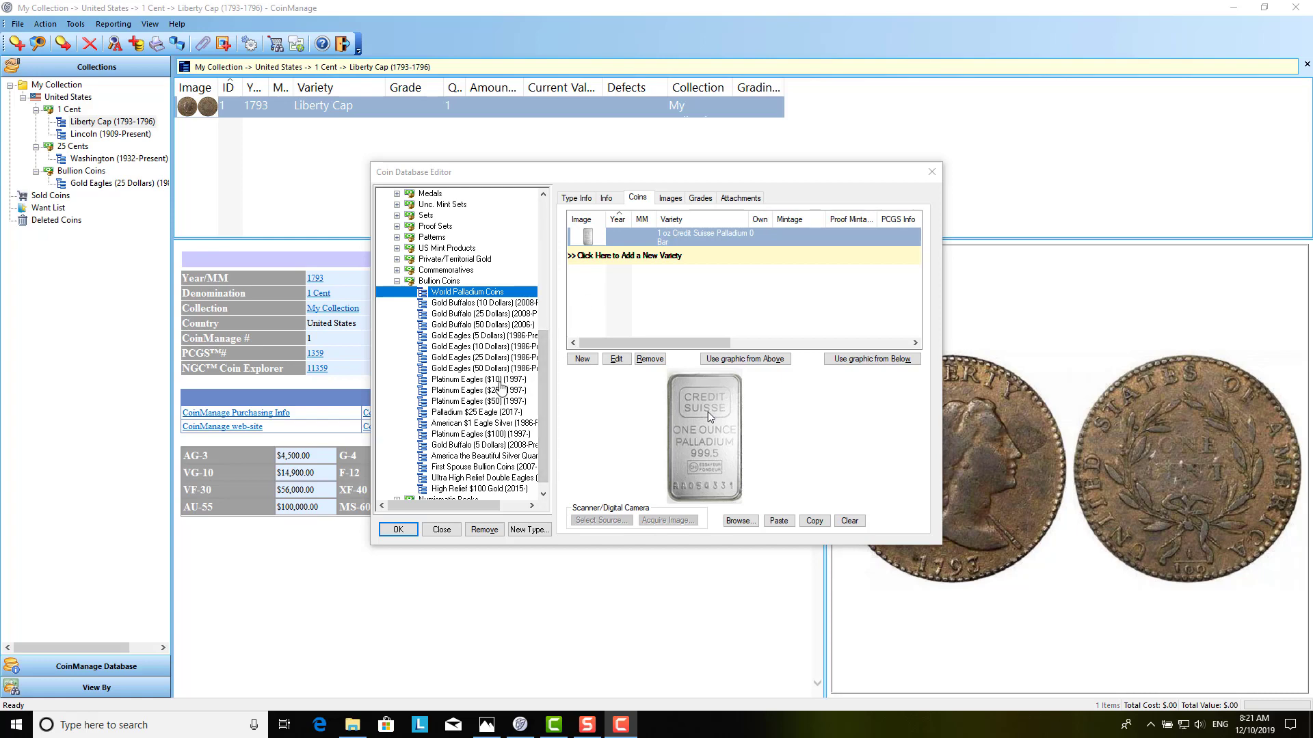
- Save the new type and add one 1 oz Credit Suisse Palladium Bar from World Palladium Coins to the collection
click(406, 534)
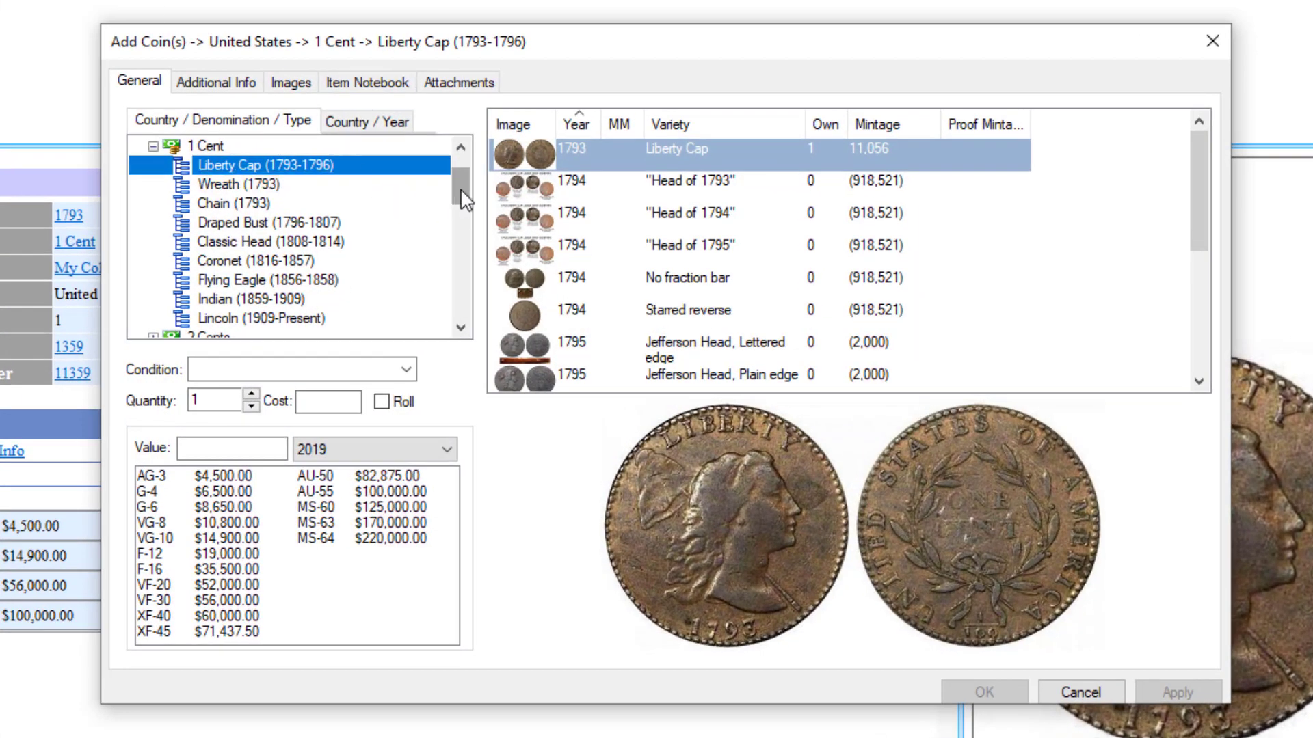
drag(460, 181, 473, 315)
click(153, 299)
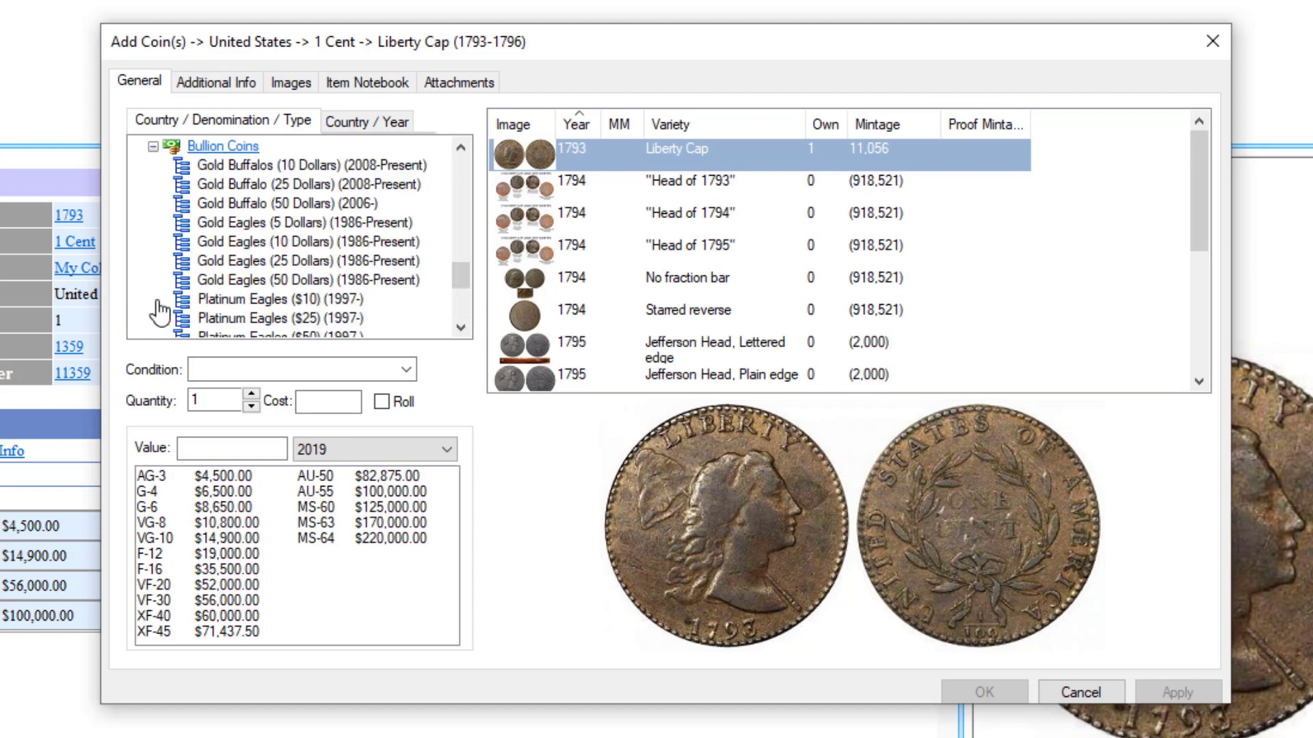
drag(455, 278, 460, 302)
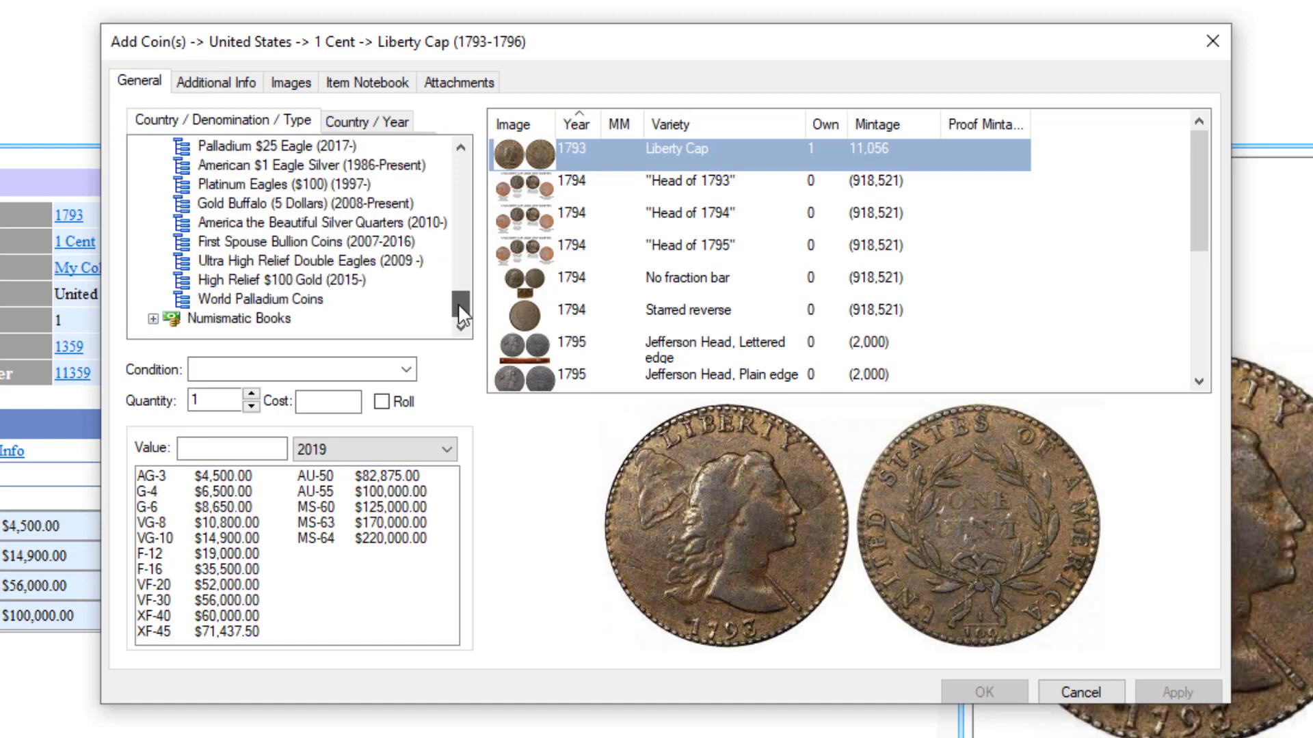
click(292, 302)
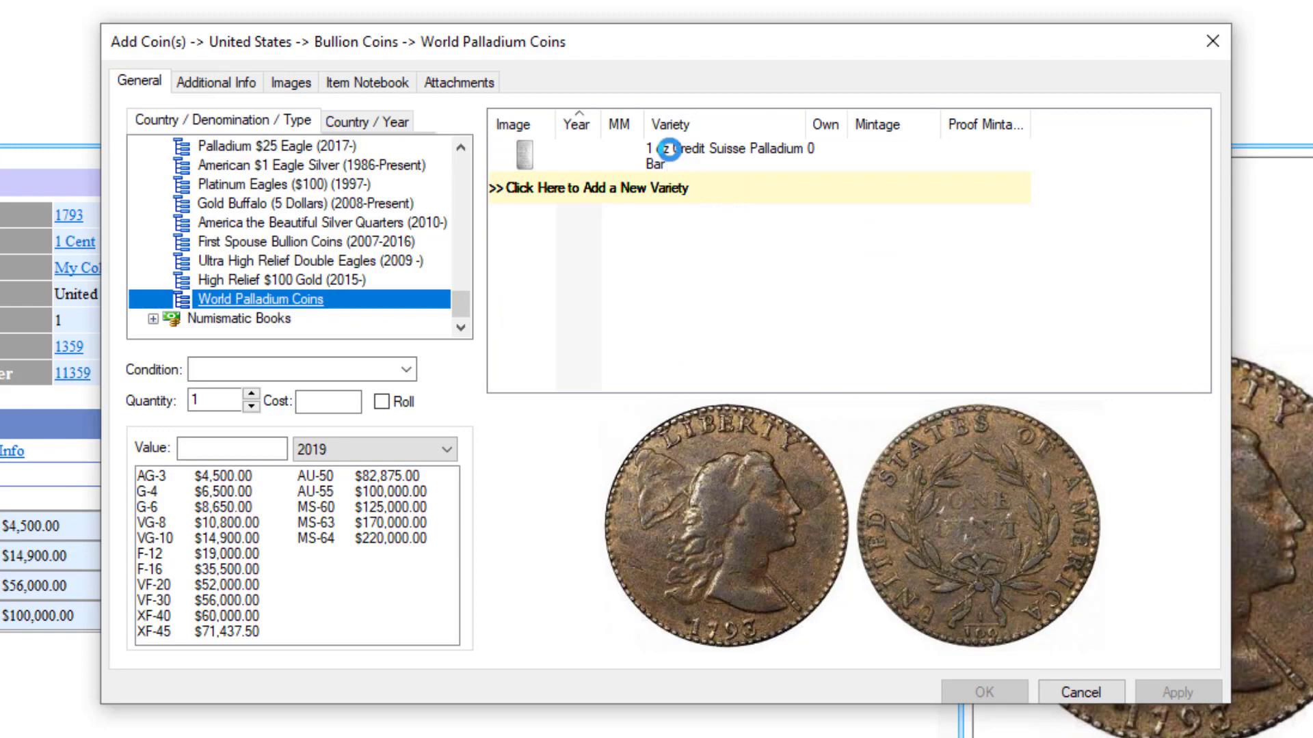
click(669, 149)
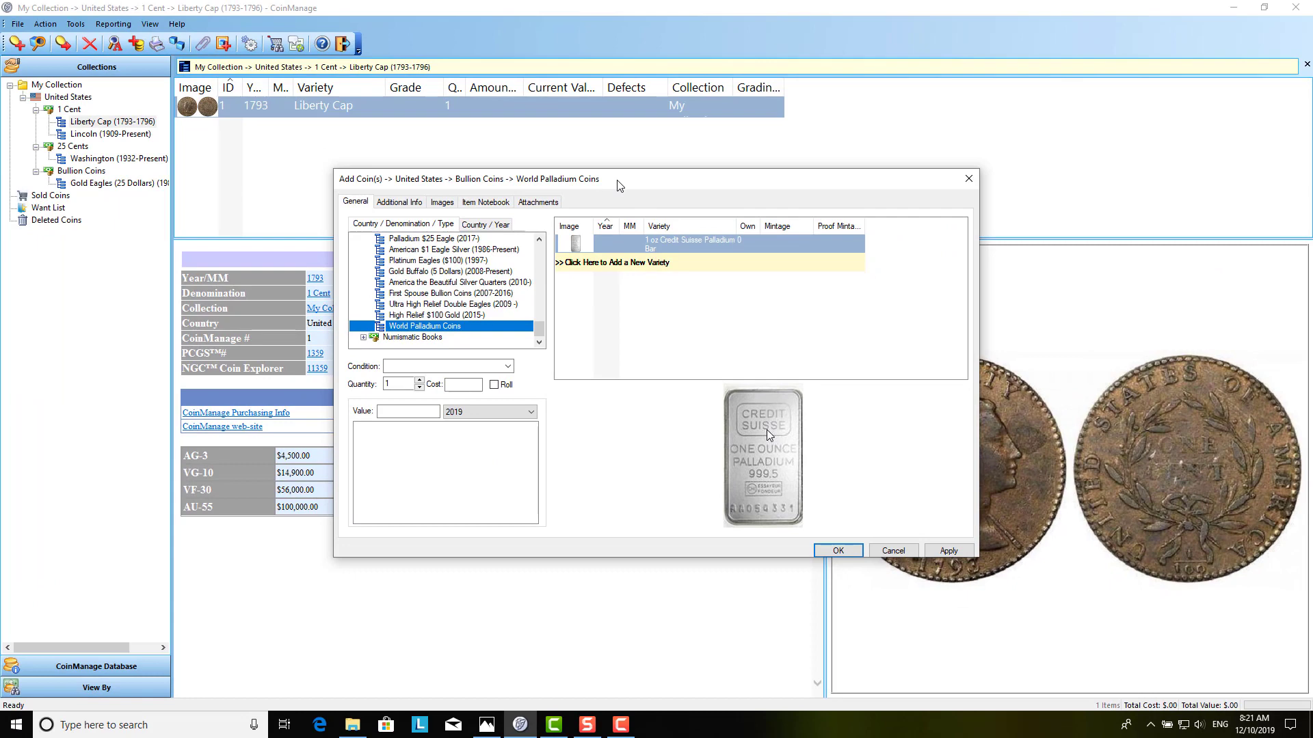
click(834, 553)
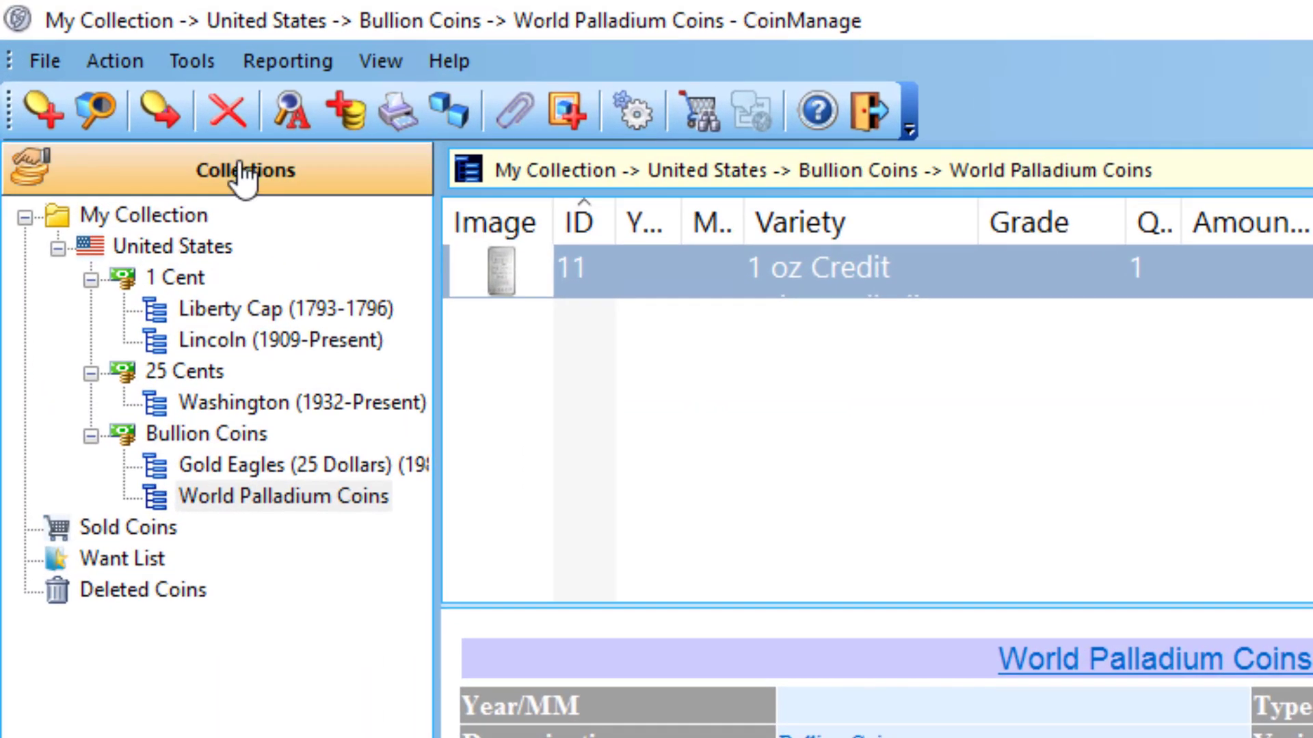